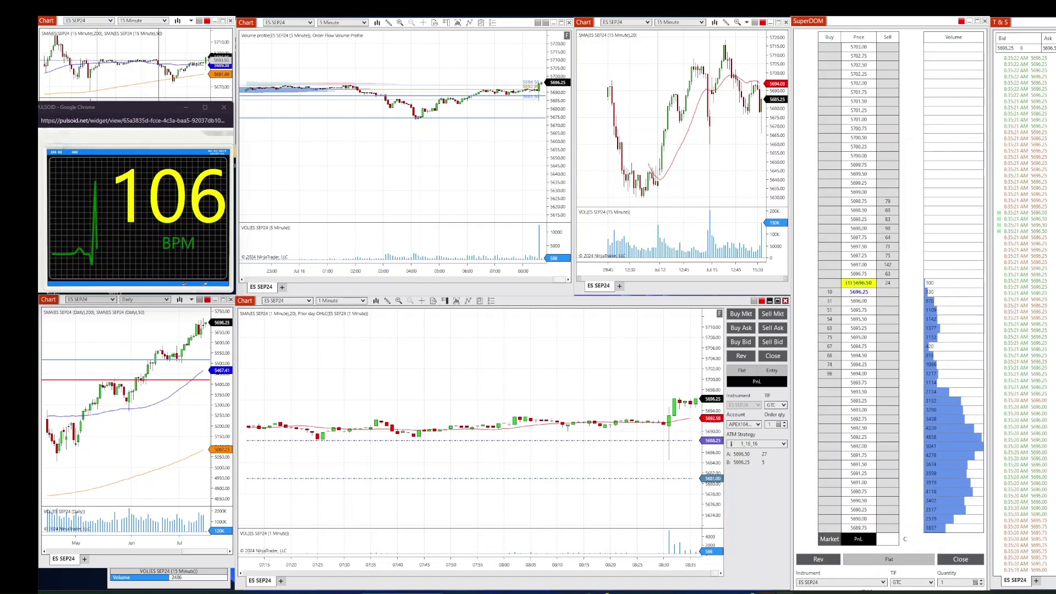
Step: Buy one ES SEP24 contract at market on the 1-minute chart using the ATM strategy
click(110, 62)
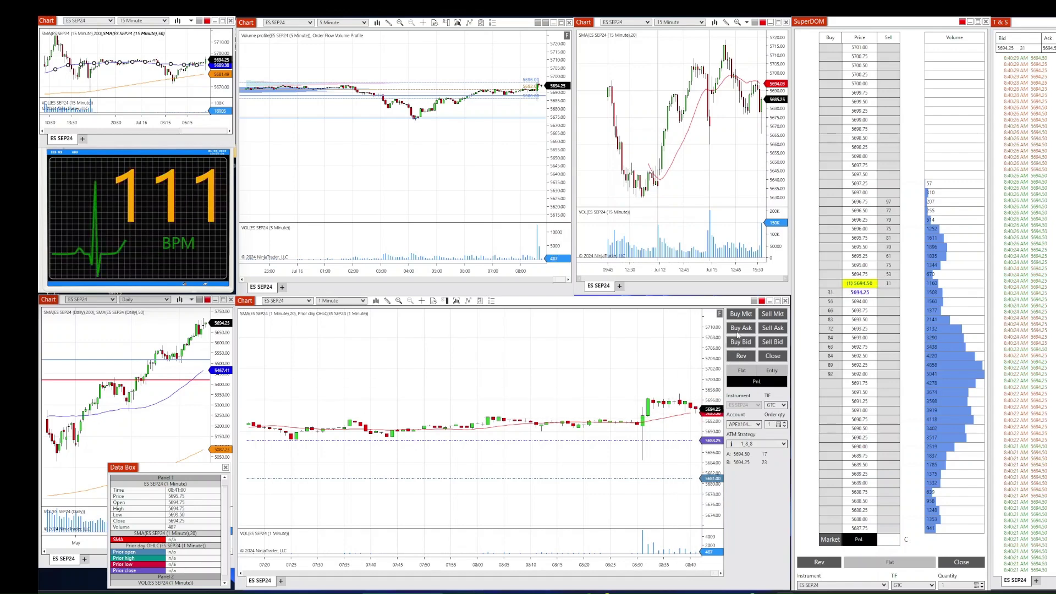
click(741, 314)
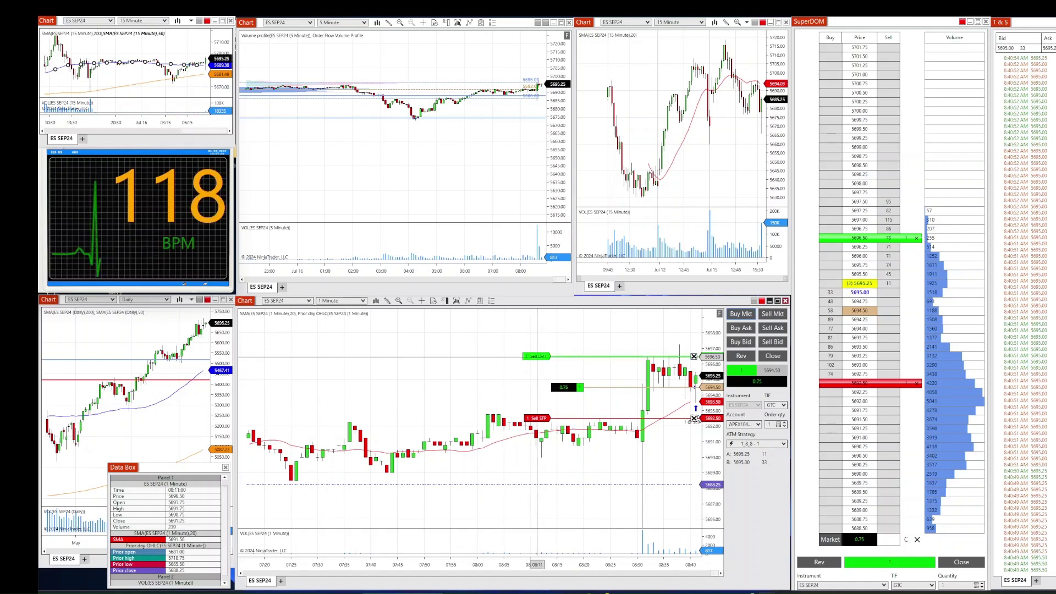
Step: Move the Sell LMT profit target up to 5696.75, then one tick down to 5696.50
drag(537, 356, 544, 364)
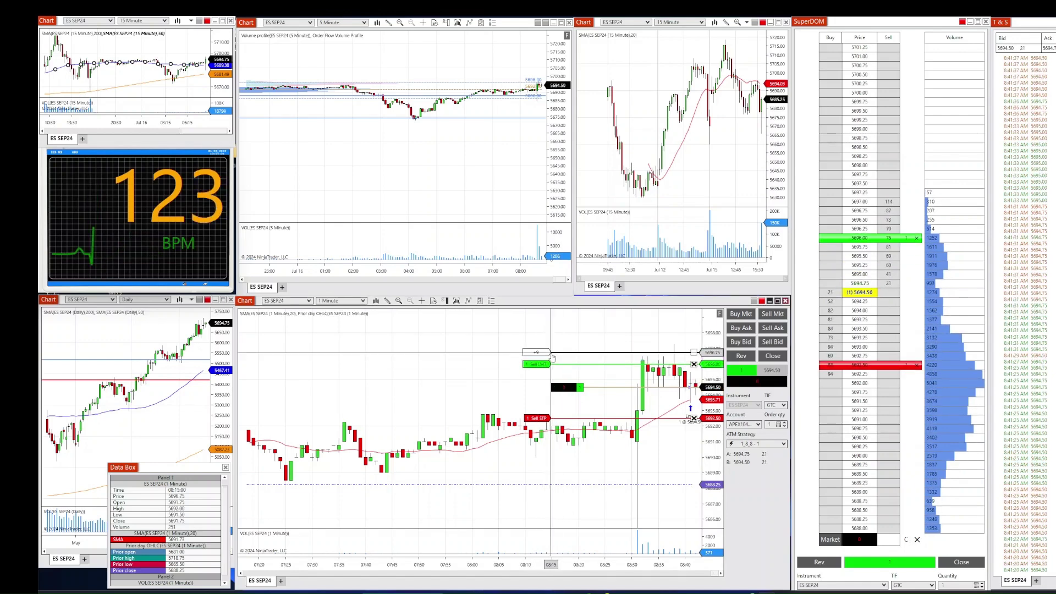
drag(539, 364, 551, 352)
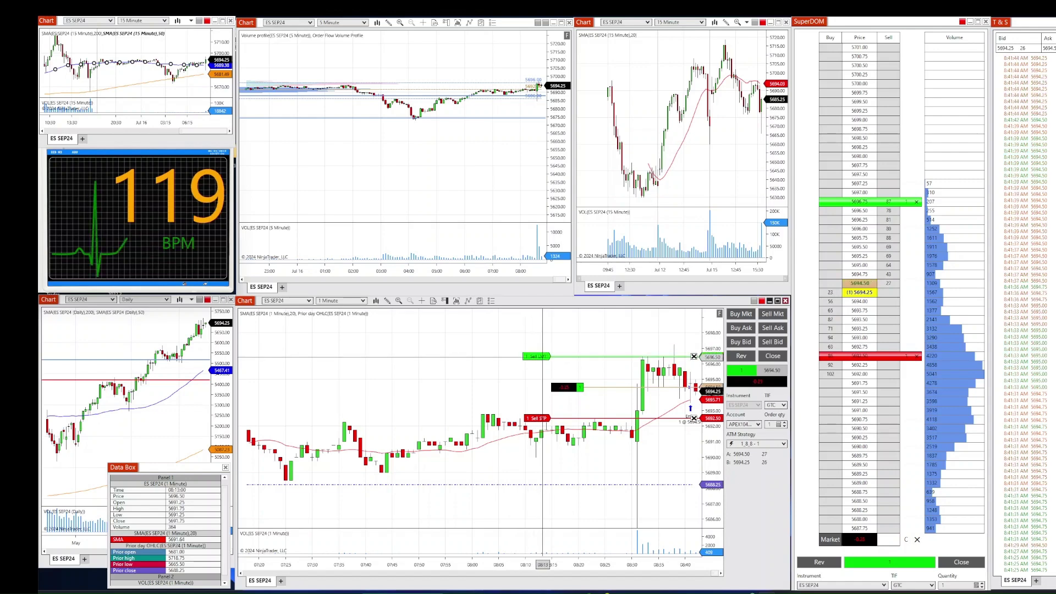
drag(539, 352, 539, 356)
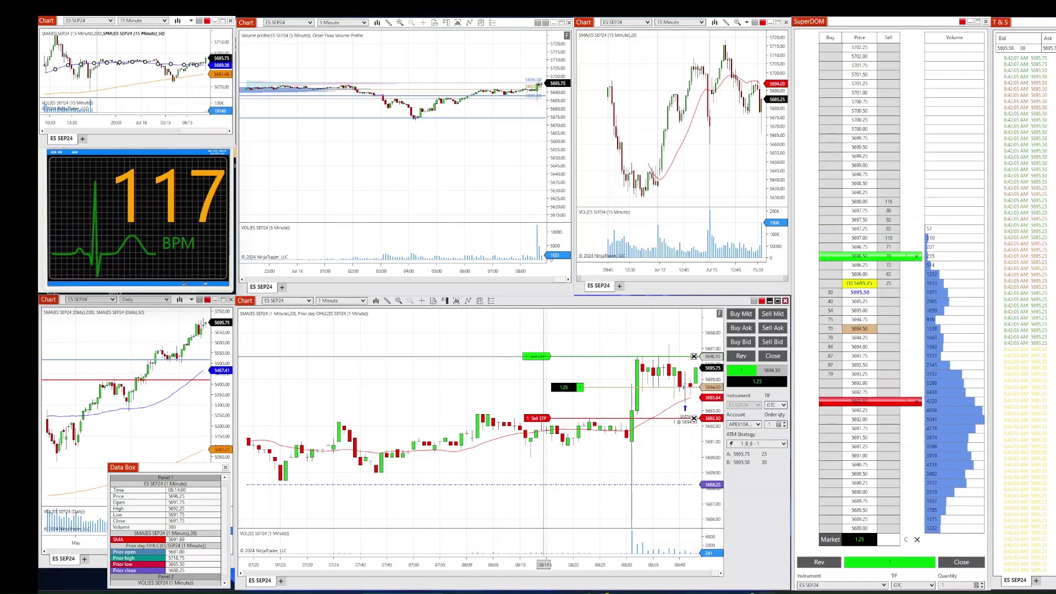
Step: Drop the Sell LMT profit target to 5696.00 and let the target fill
drag(555, 364, 552, 370)
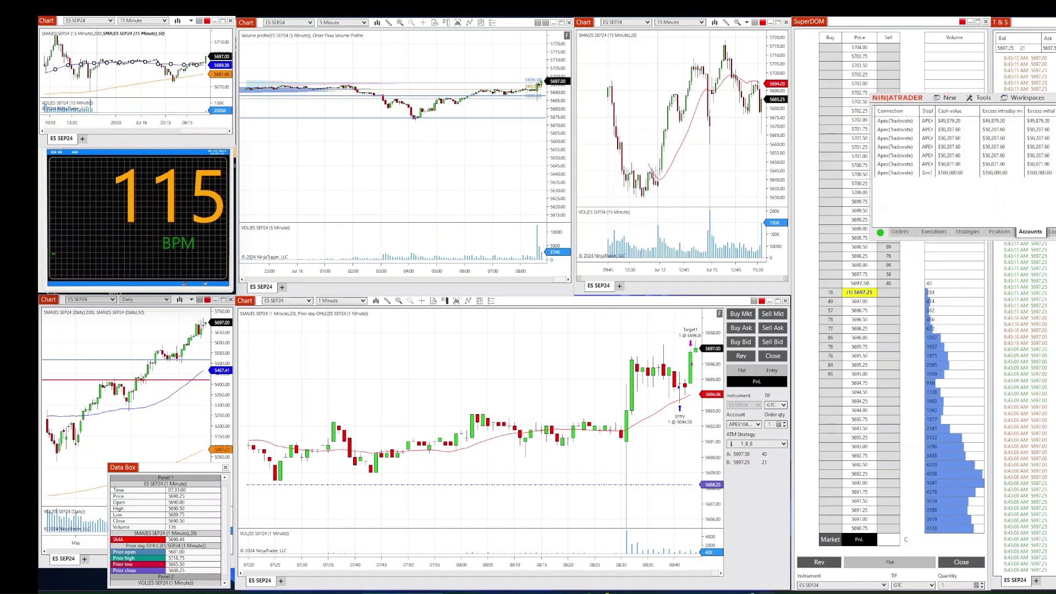
Step: Check Realized PnL on the Control Center Accounts tab, then move it back off-screen
drag(1051, 215, 593, 361)
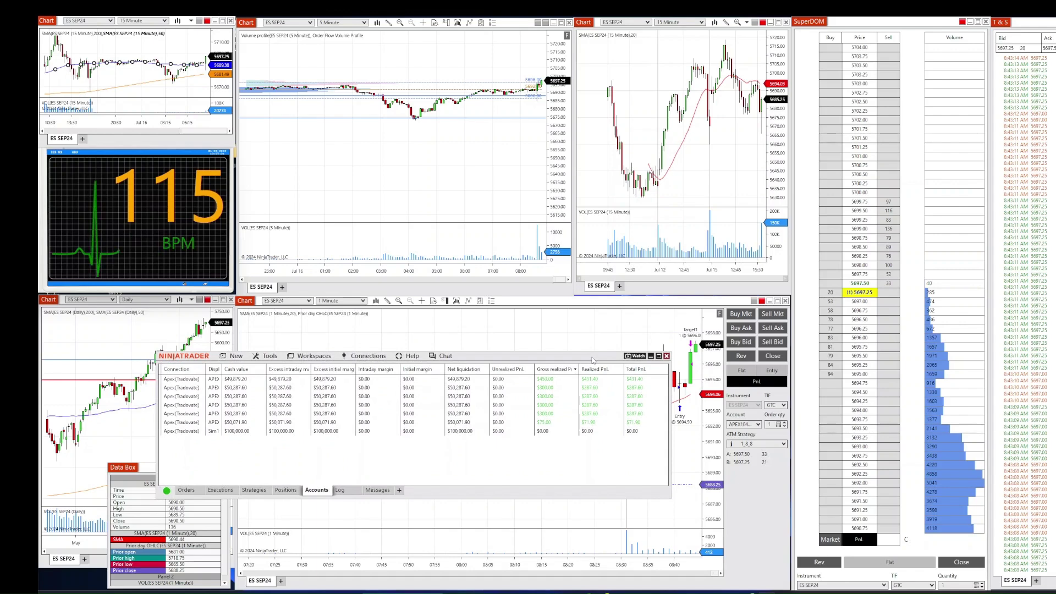
drag(593, 360, 1055, 345)
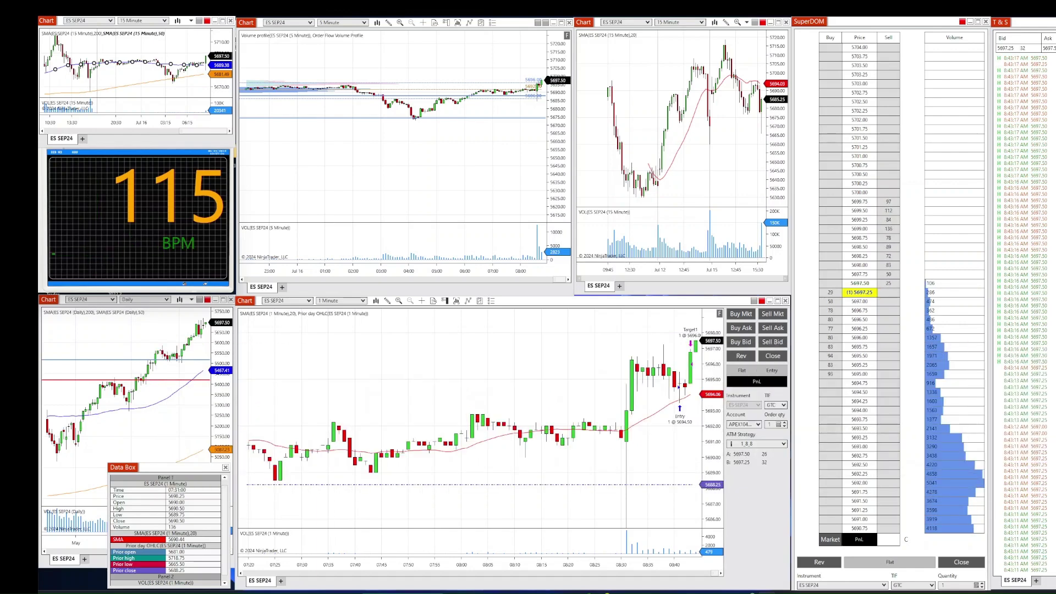